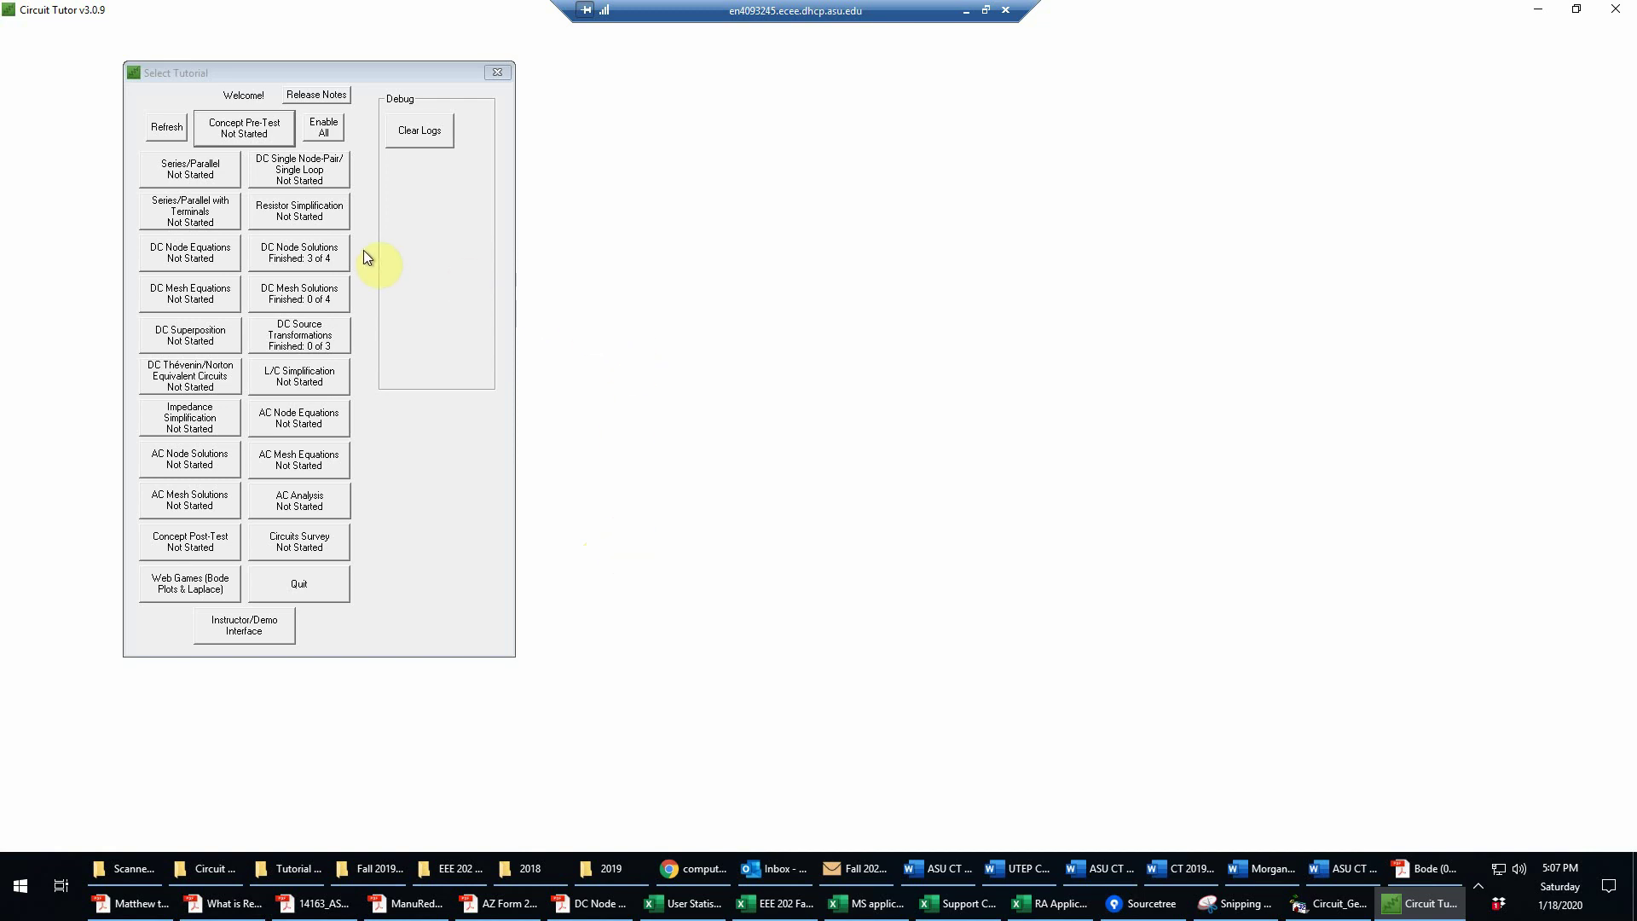
Step: Open the DC Node Solutions level menu from the tutorial list
{"action": "left_click", "coordinate": [317, 259]}
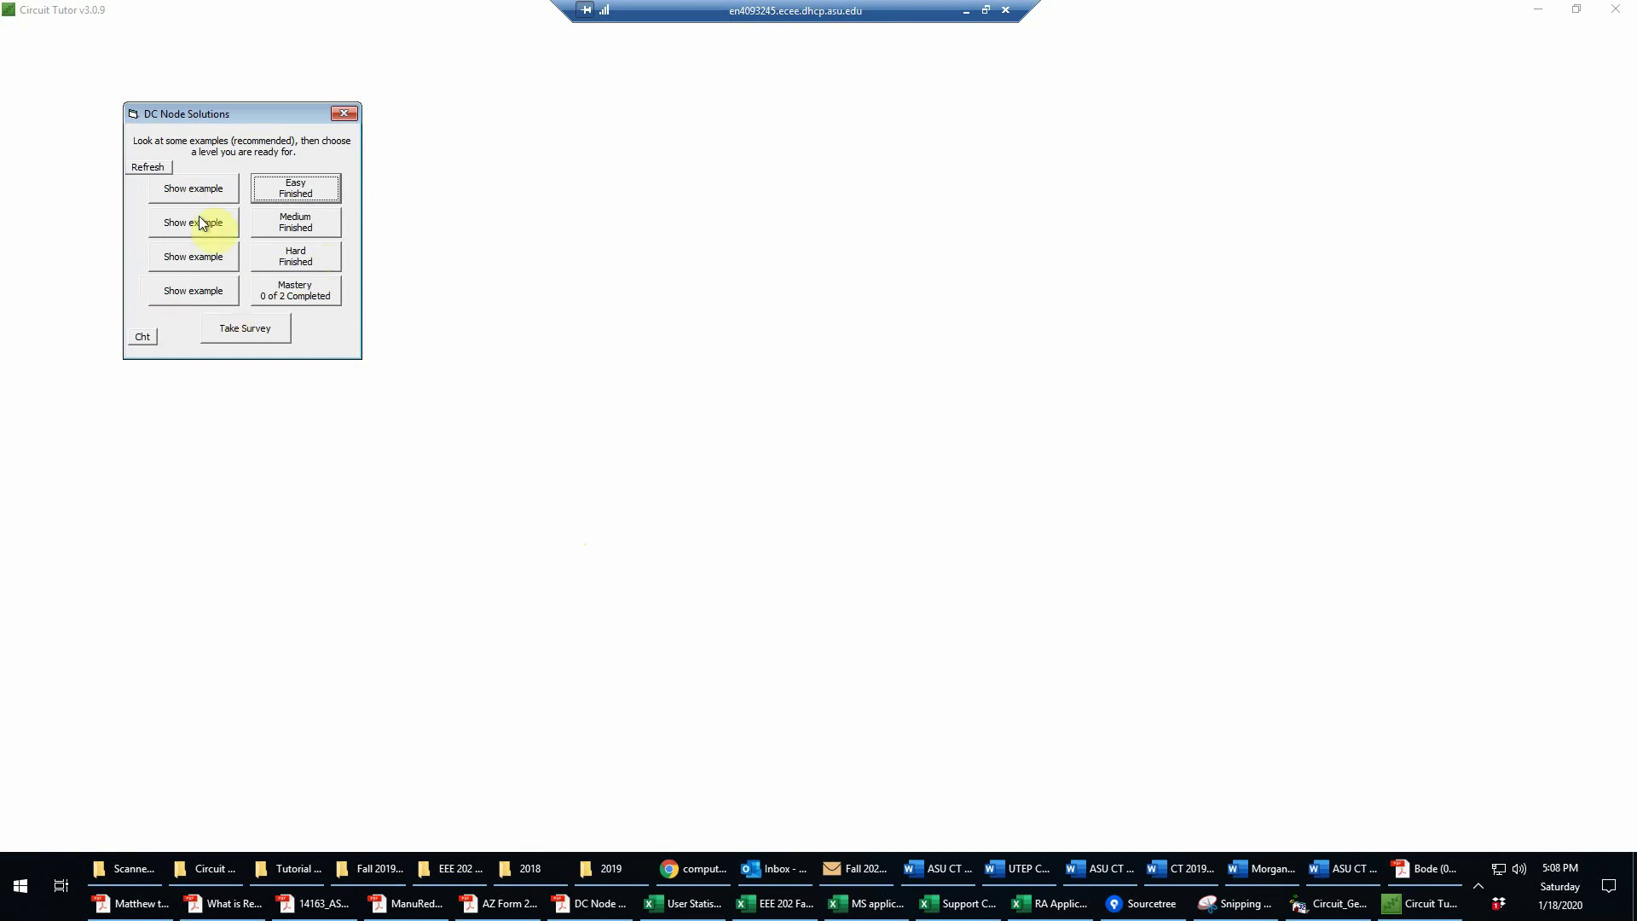
Step: Start a Mastery-level DC node problem that asks for Io
{"action": "left_click", "coordinate": [305, 294]}
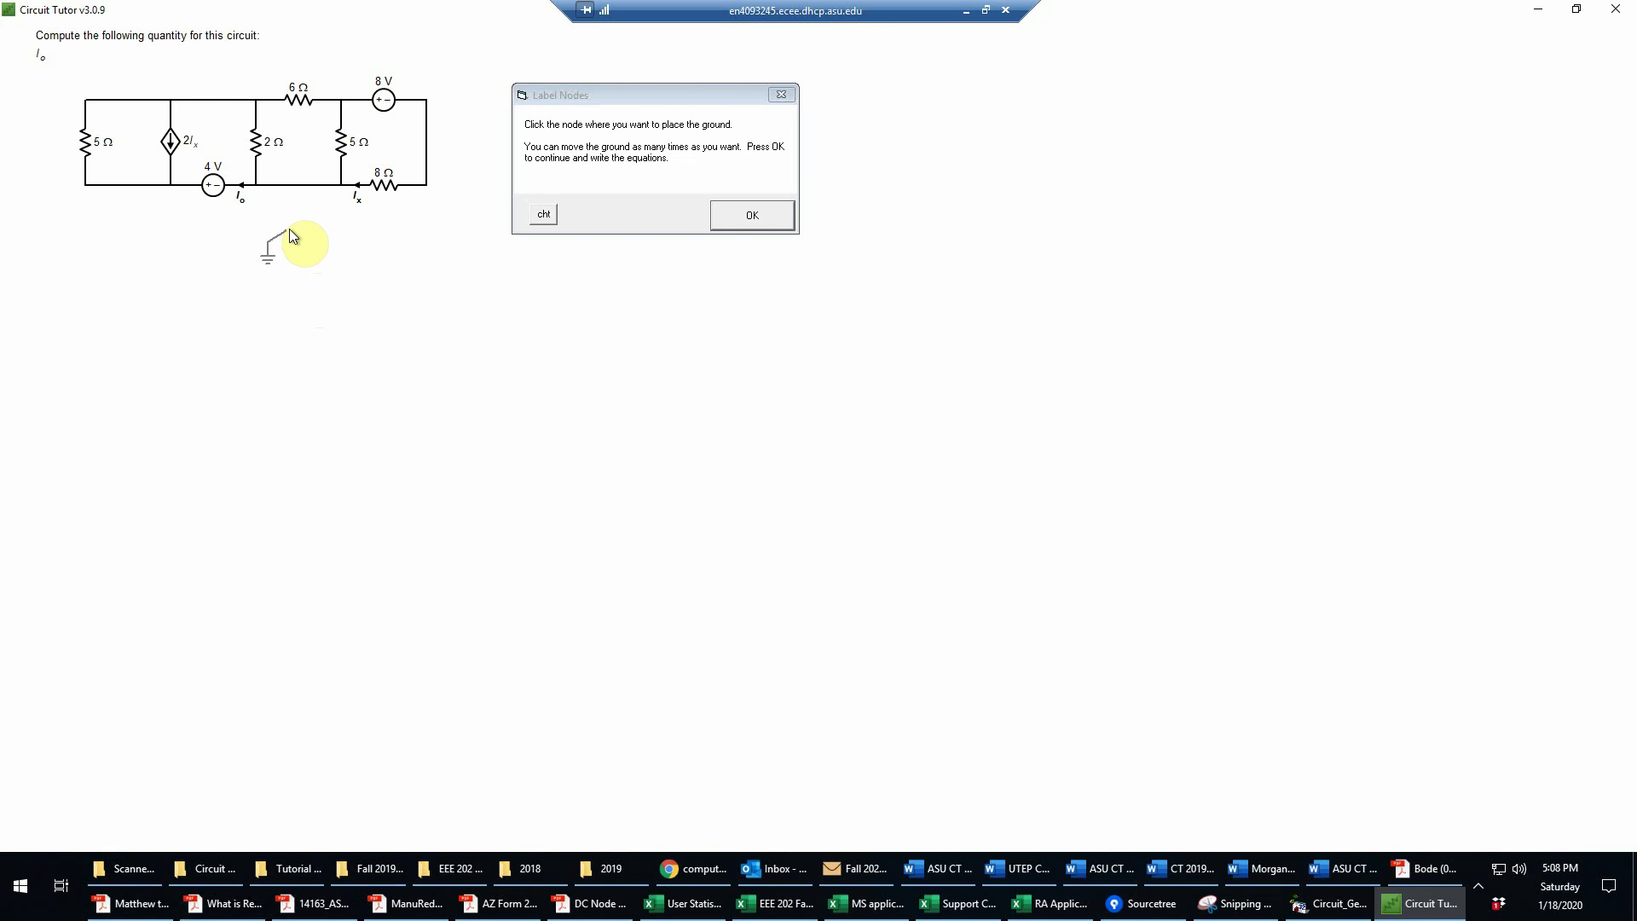
Step: Try several ground positions, then fix ground on the bottom node beside the 4 V source
{"action": "left_click", "coordinate": [355, 189]}
{"action": "left_click", "coordinate": [204, 181]}
{"action": "left_click", "coordinate": [114, 98]}
{"action": "left_click", "coordinate": [341, 97]}
{"action": "left_click", "coordinate": [423, 119]}
{"action": "left_click", "coordinate": [426, 151]}
{"action": "left_click", "coordinate": [223, 185]}
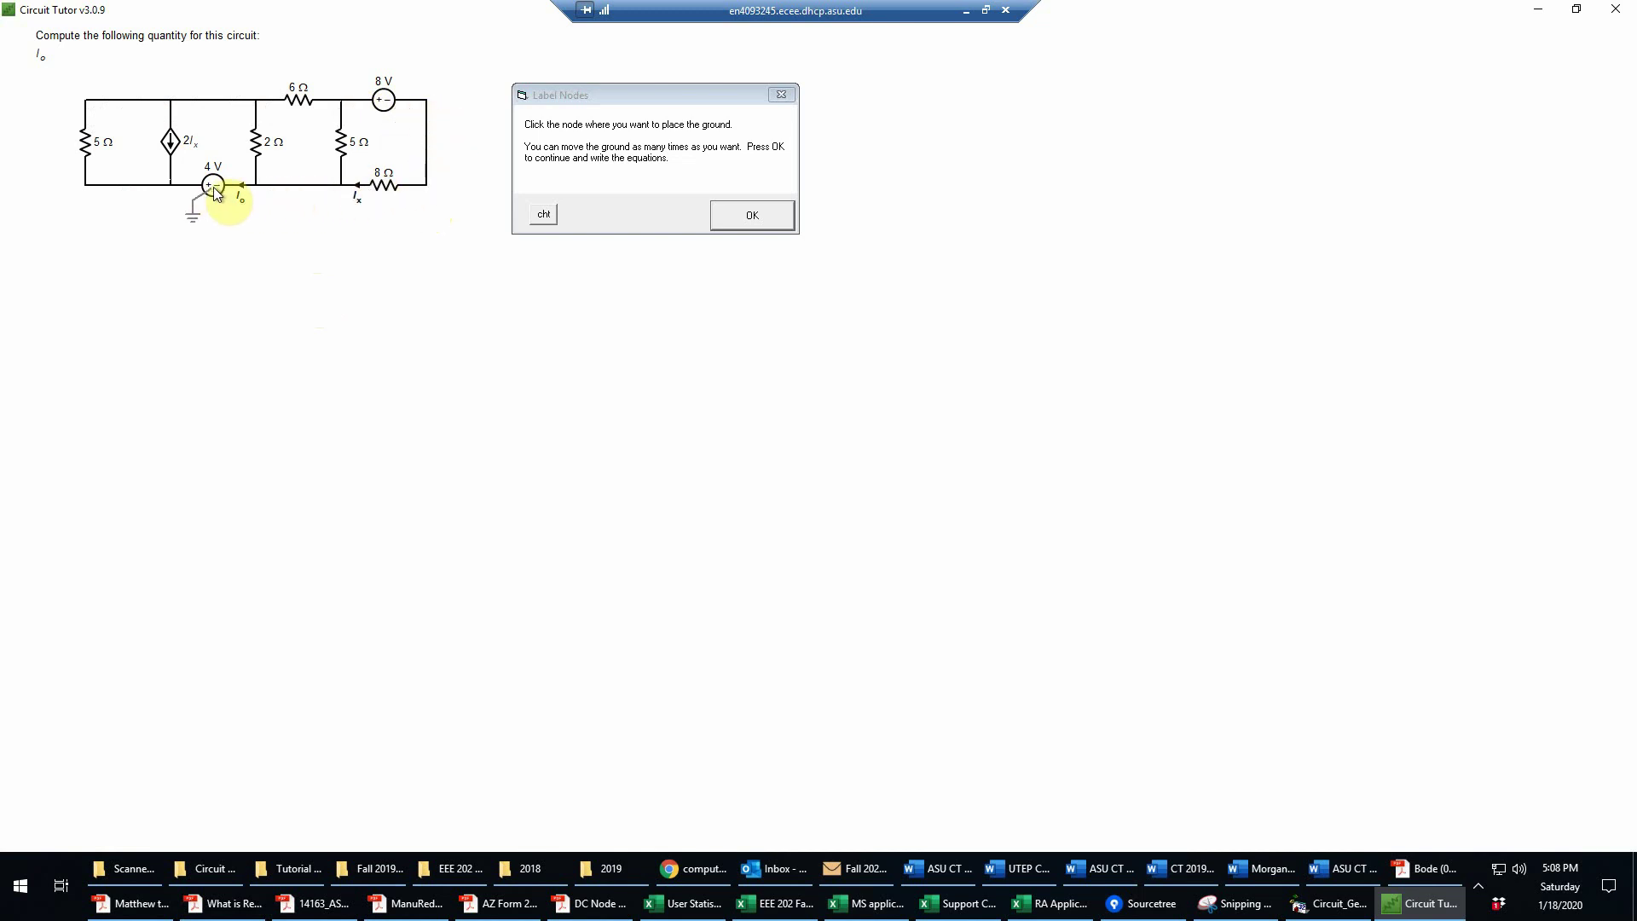
{"action": "left_click", "coordinate": [194, 99]}
{"action": "left_click", "coordinate": [298, 192]}
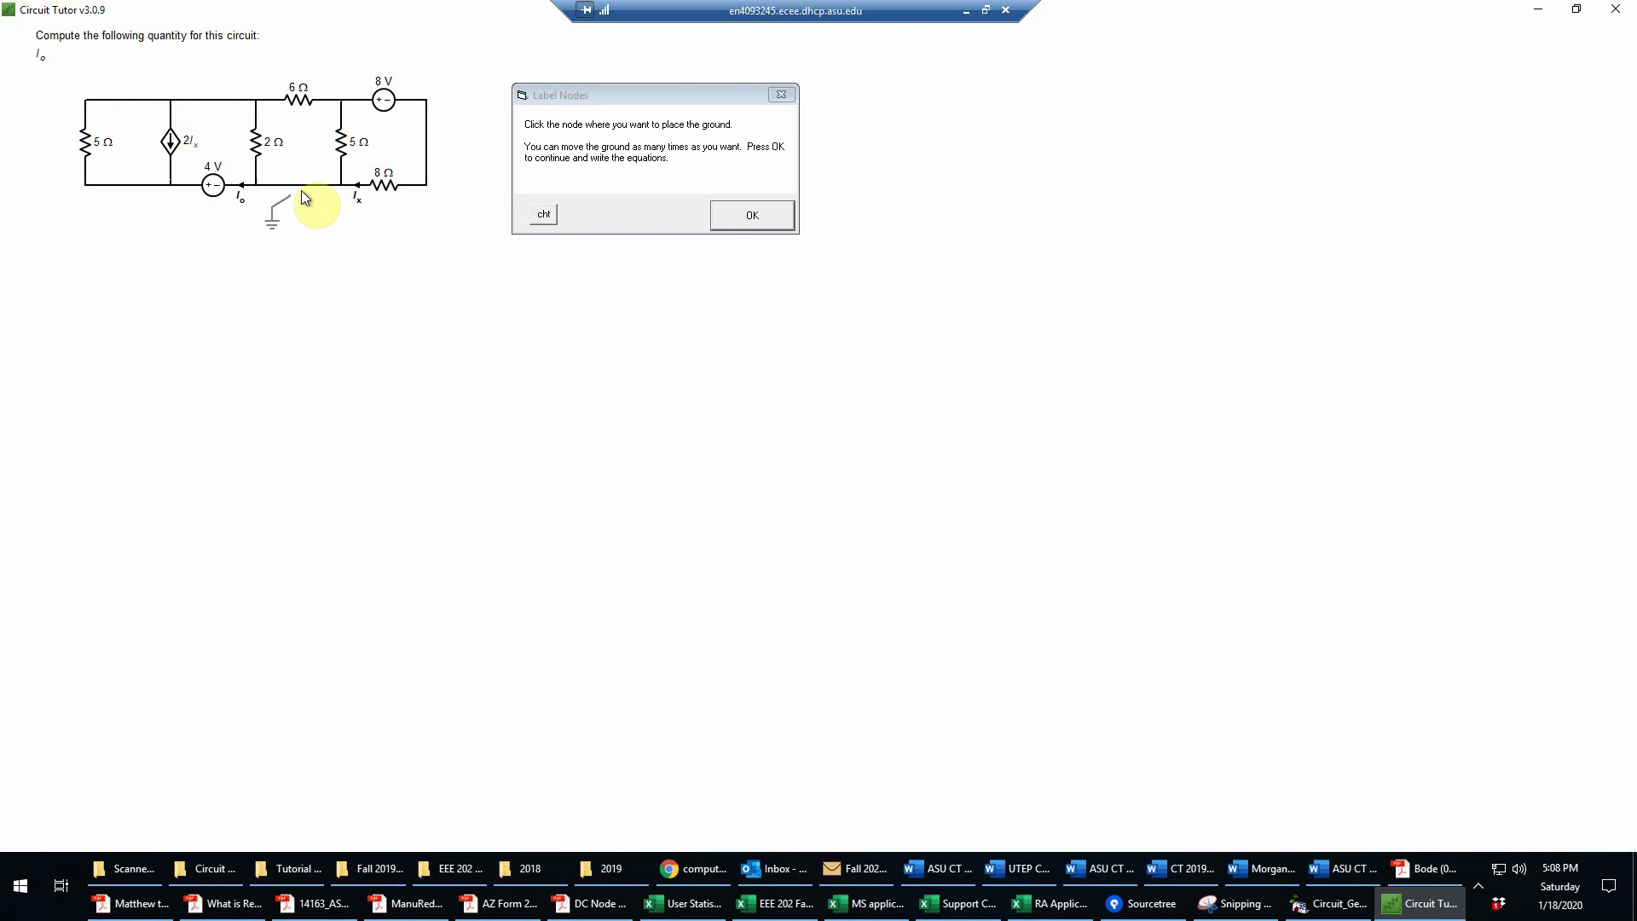
{"action": "left_click", "coordinate": [311, 187]}
{"action": "left_click", "coordinate": [752, 214]}
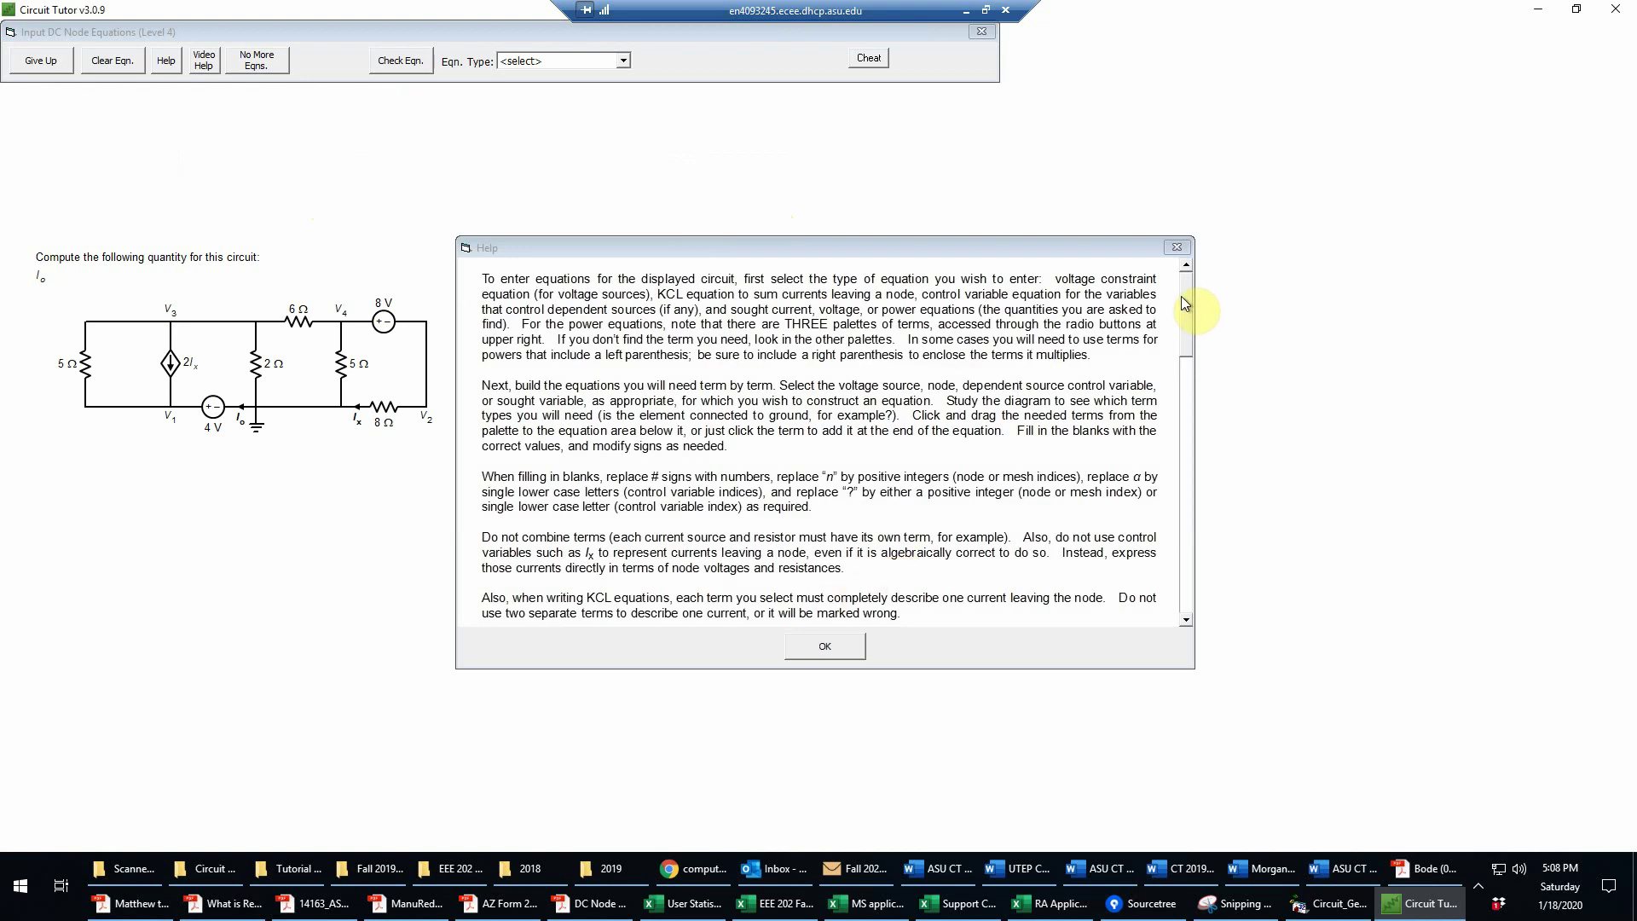
Step: Scroll through the equation-entry help text and dismiss it
{"action": "left_click_drag", "start_coordinate": [1182, 300], "coordinate": [1181, 588]}
{"action": "left_click", "coordinate": [829, 650]}
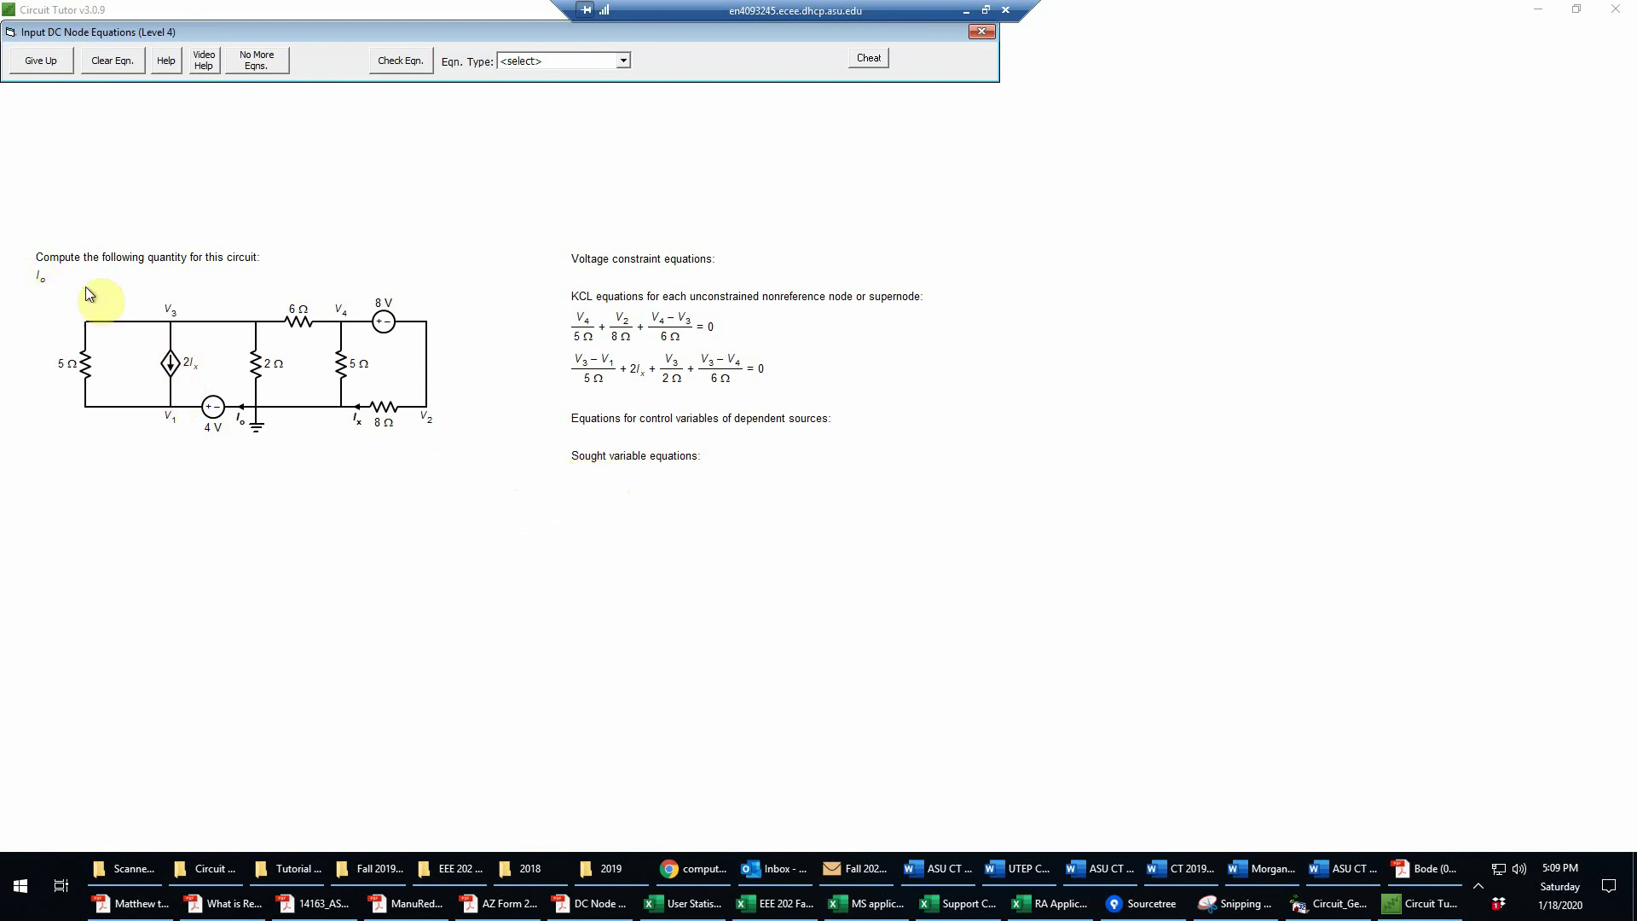
Step: Write and check the voltage constraint equation V1 = 4 V
{"action": "left_click", "coordinate": [622, 63]}
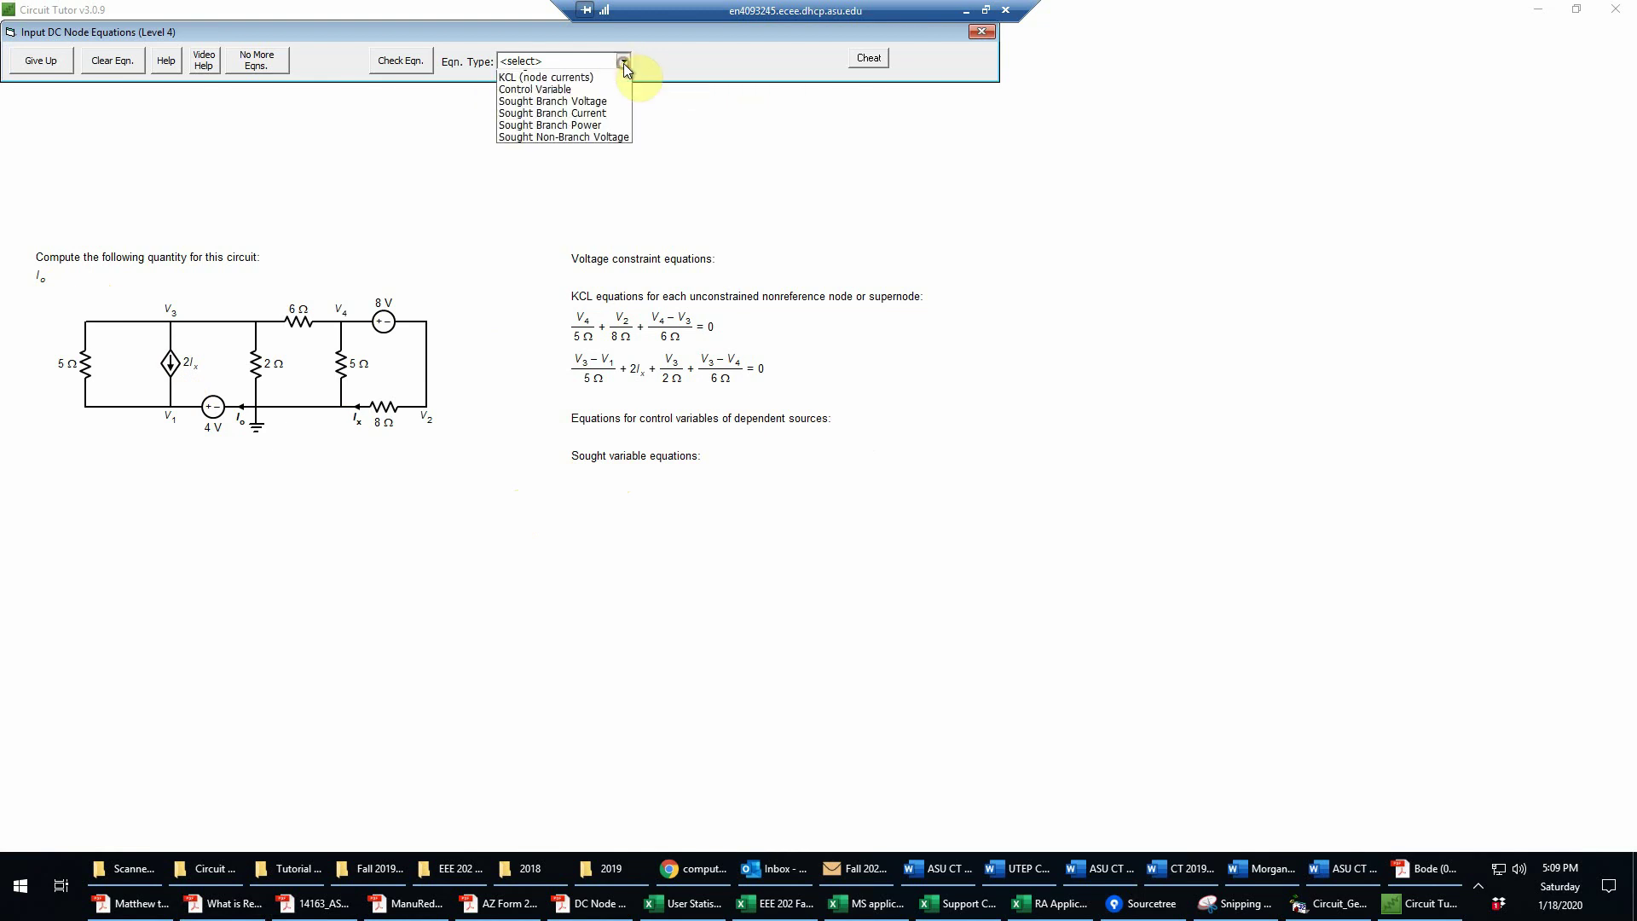
{"action": "left_click", "coordinate": [600, 89]}
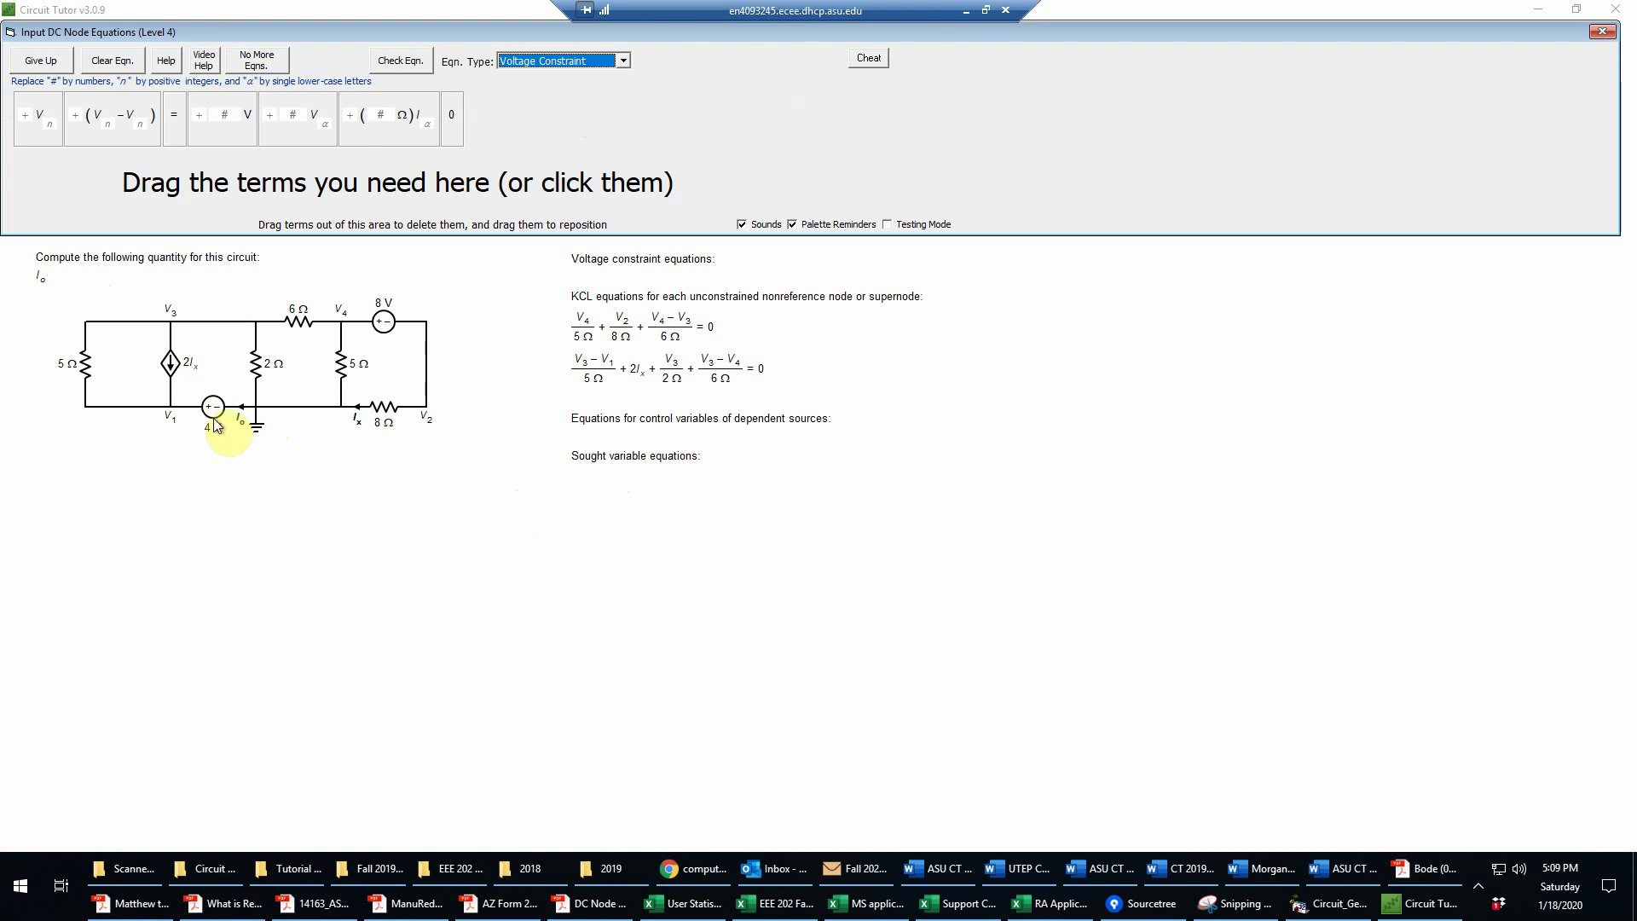
{"action": "left_click", "coordinate": [42, 141]}
{"action": "left_click", "coordinate": [170, 134]}
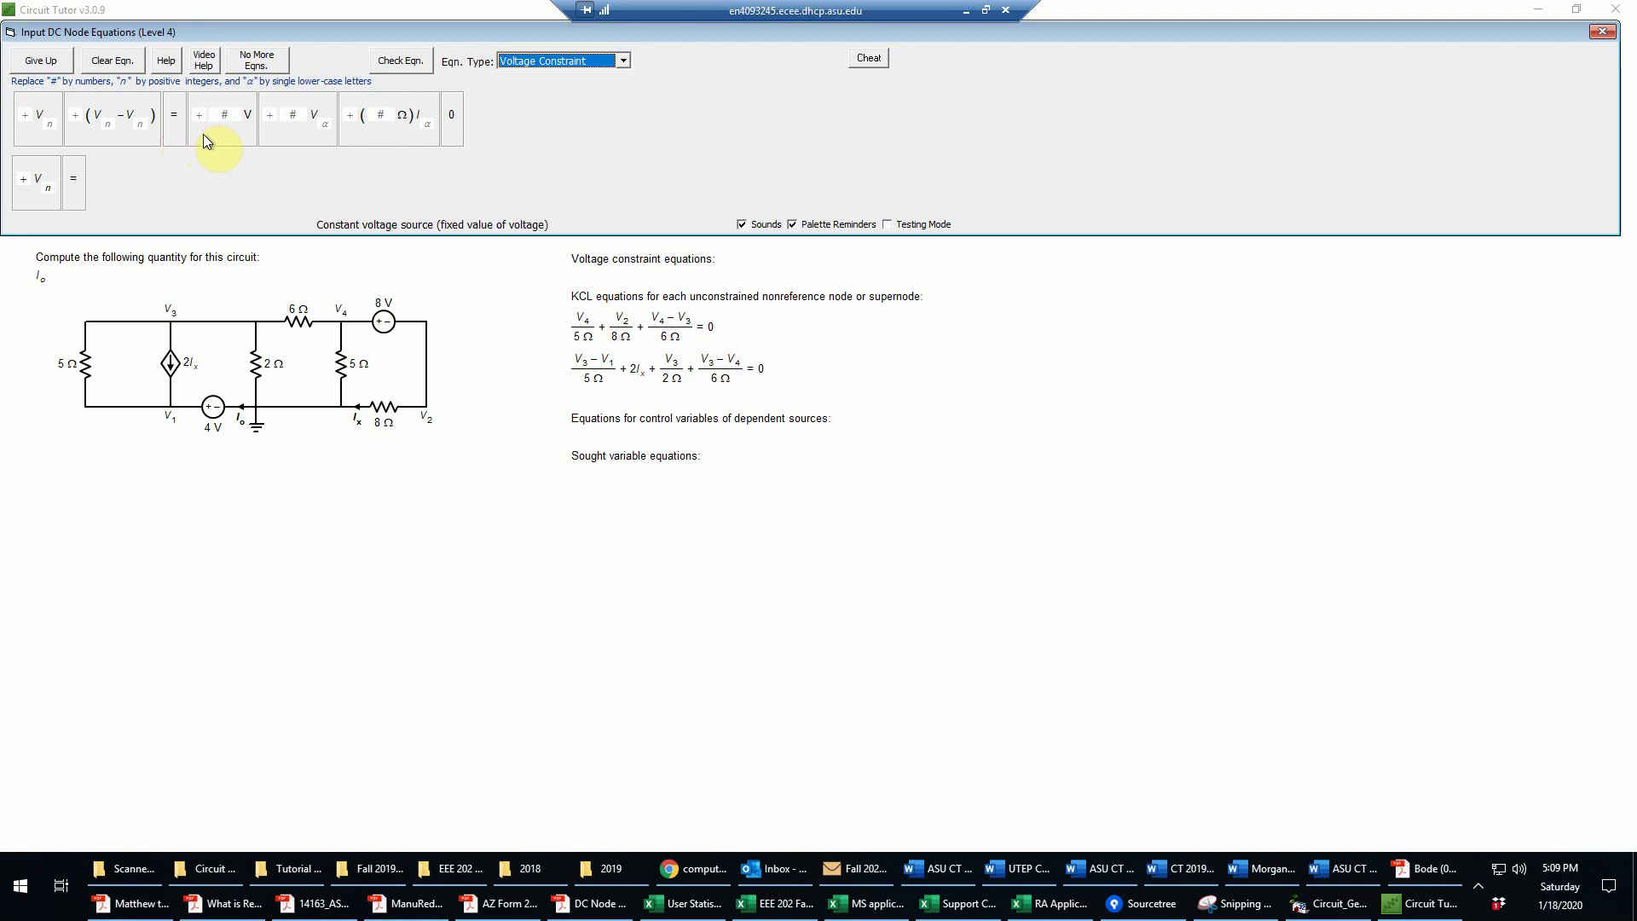
{"action": "left_click", "coordinate": [205, 138]}
{"action": "left_click", "coordinate": [47, 187]}
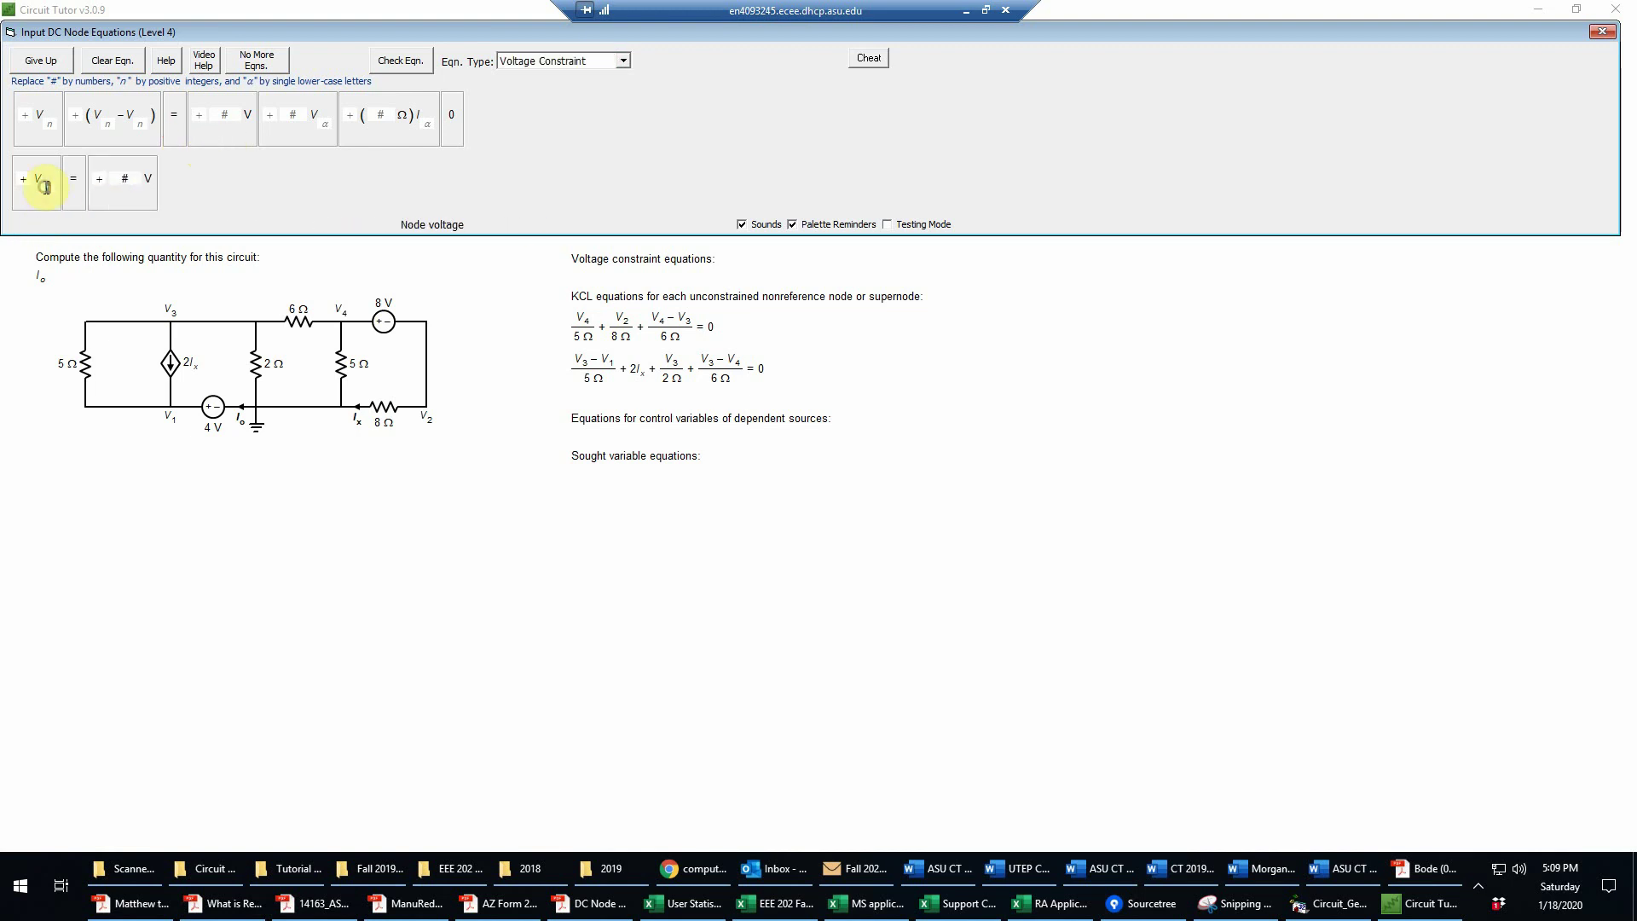
{"action": "type", "text": "1"}
{"action": "left_click", "coordinate": [128, 178]}
{"action": "left_click", "coordinate": [128, 178]}
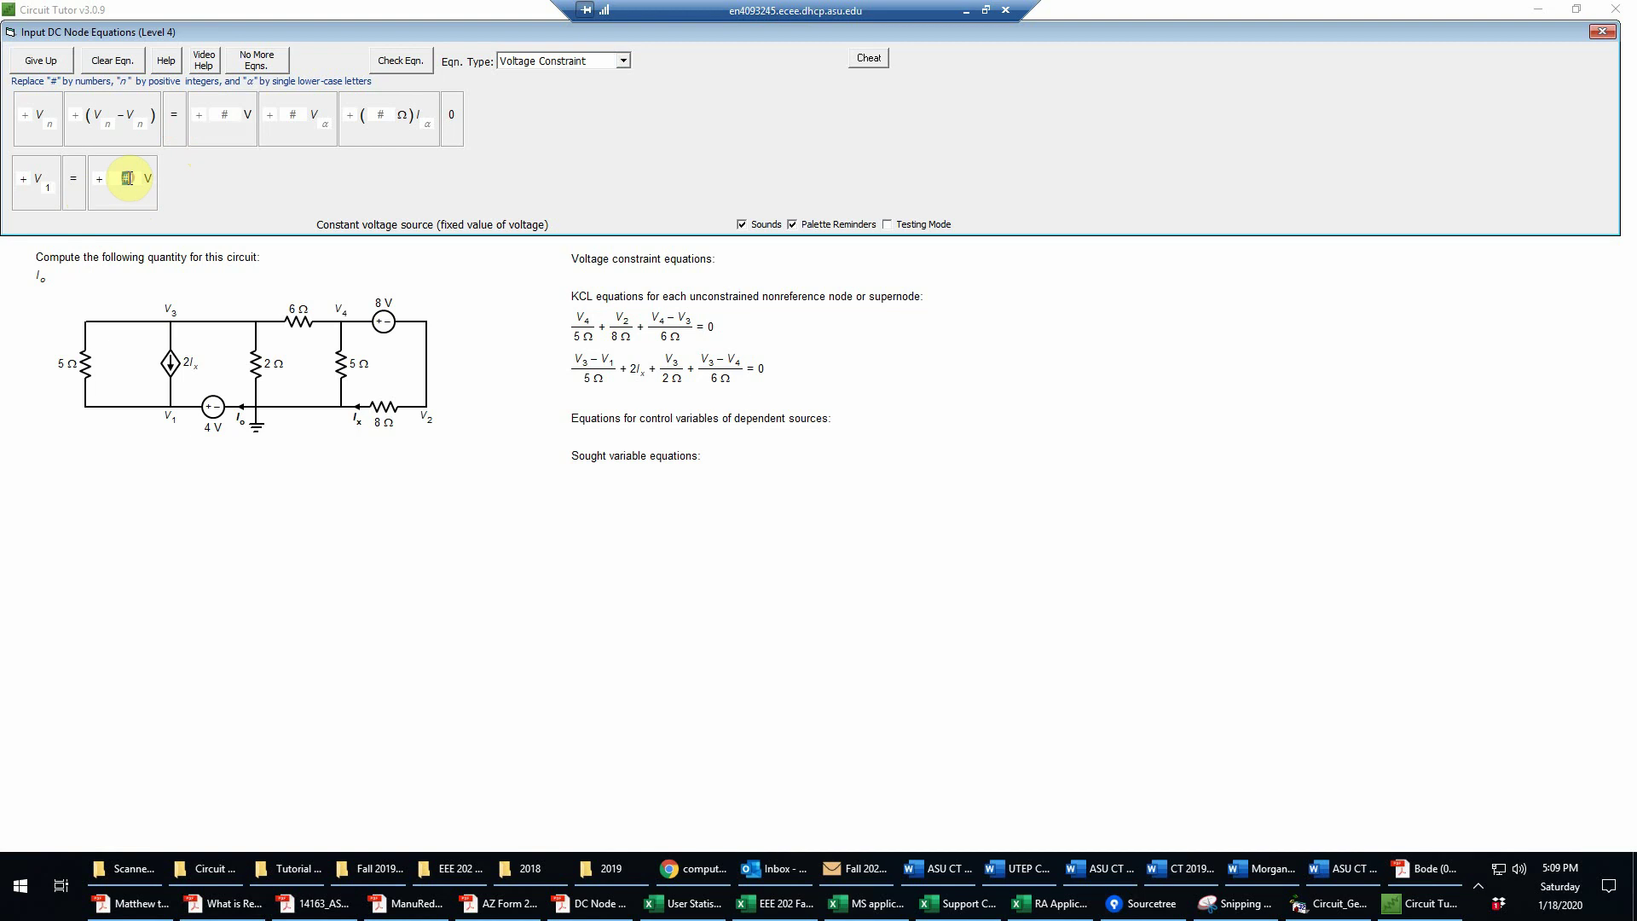
{"action": "type", "text": "4"}
{"action": "left_click", "coordinate": [418, 68]}
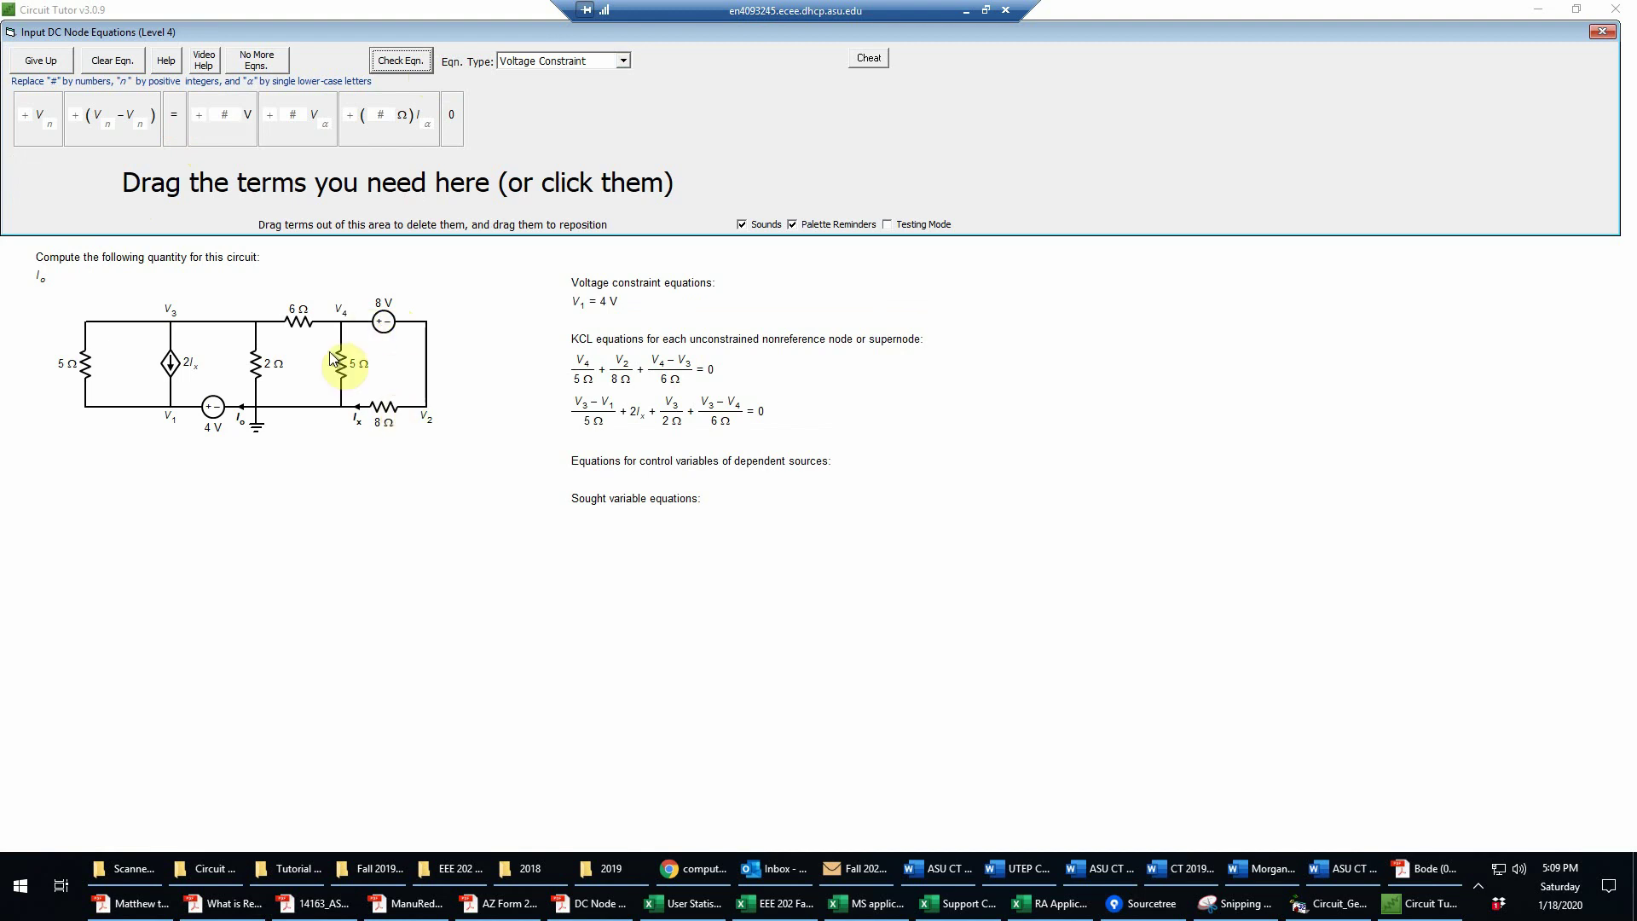
Step: Write and check the second voltage constraint V4 − V2 = 8 V
{"action": "left_click", "coordinate": [120, 141]}
{"action": "left_click", "coordinate": [212, 129]}
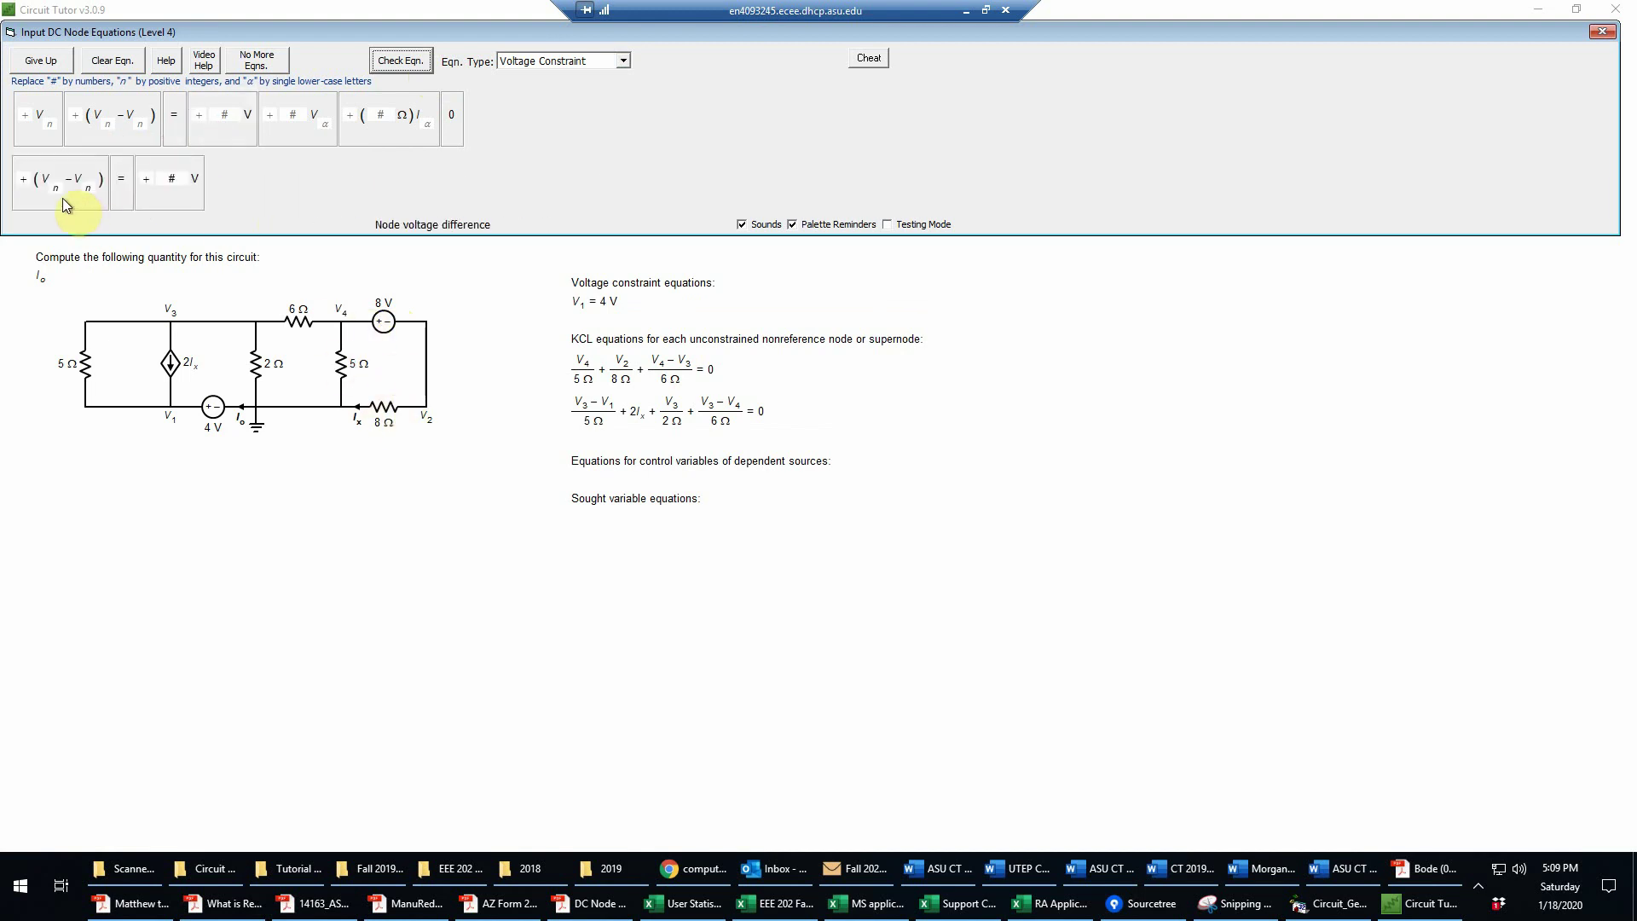
{"action": "left_click", "coordinate": [54, 189]}
{"action": "type", "text": "4"}
{"action": "left_click", "coordinate": [88, 190]}
{"action": "type", "text": "2"}
{"action": "left_click", "coordinate": [175, 177]}
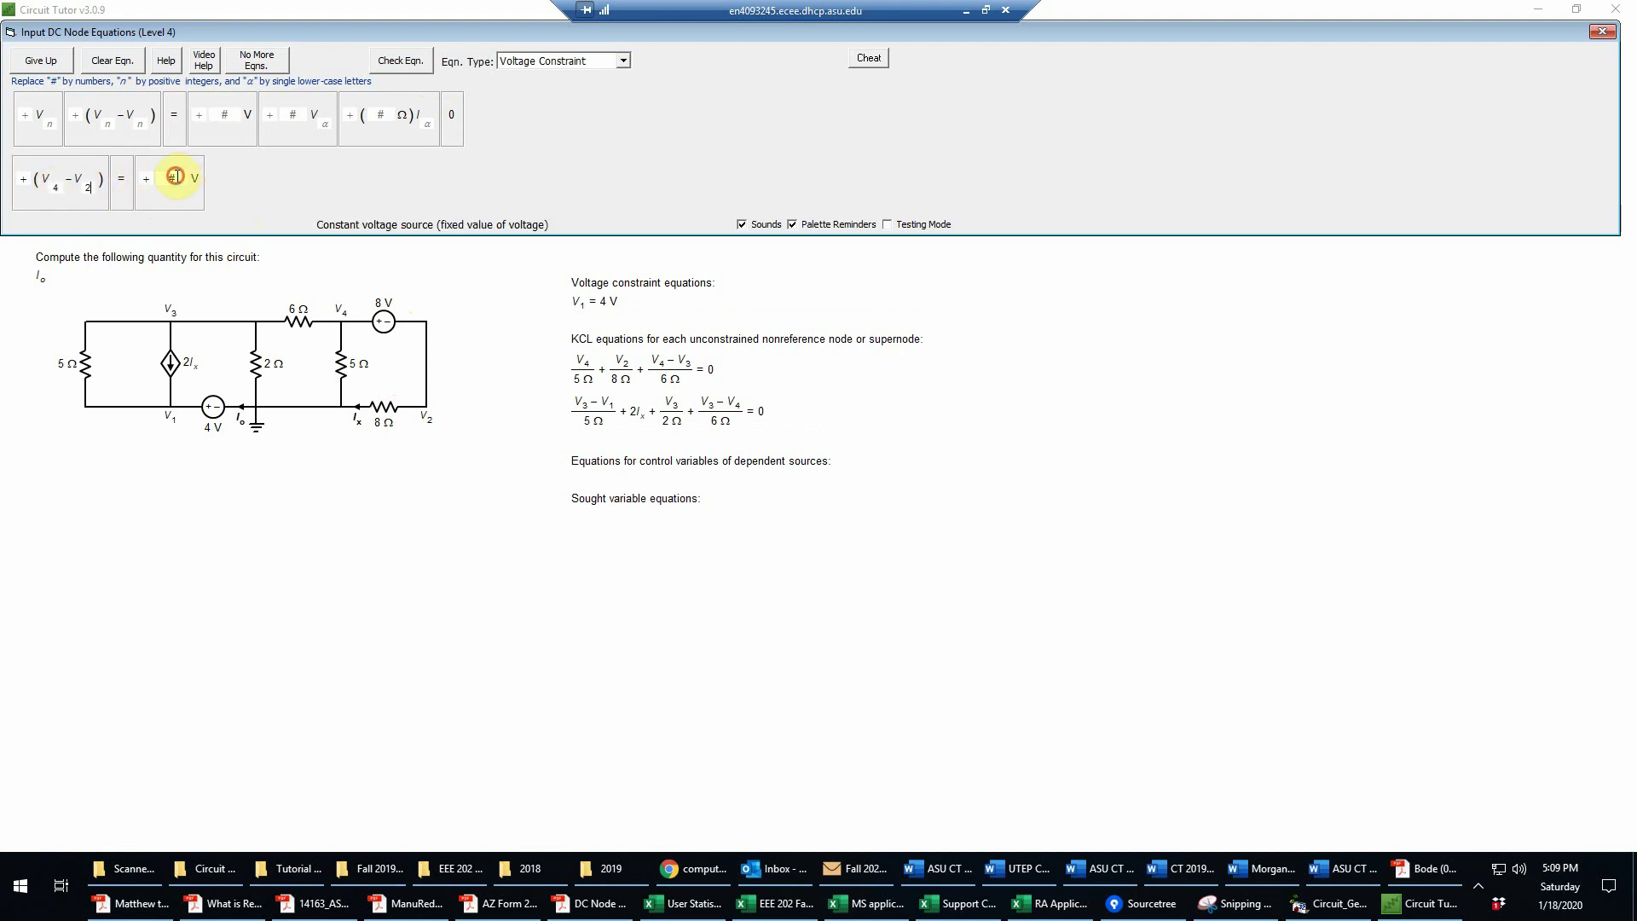
{"action": "type", "text": "8"}
{"action": "left_click", "coordinate": [417, 60]}
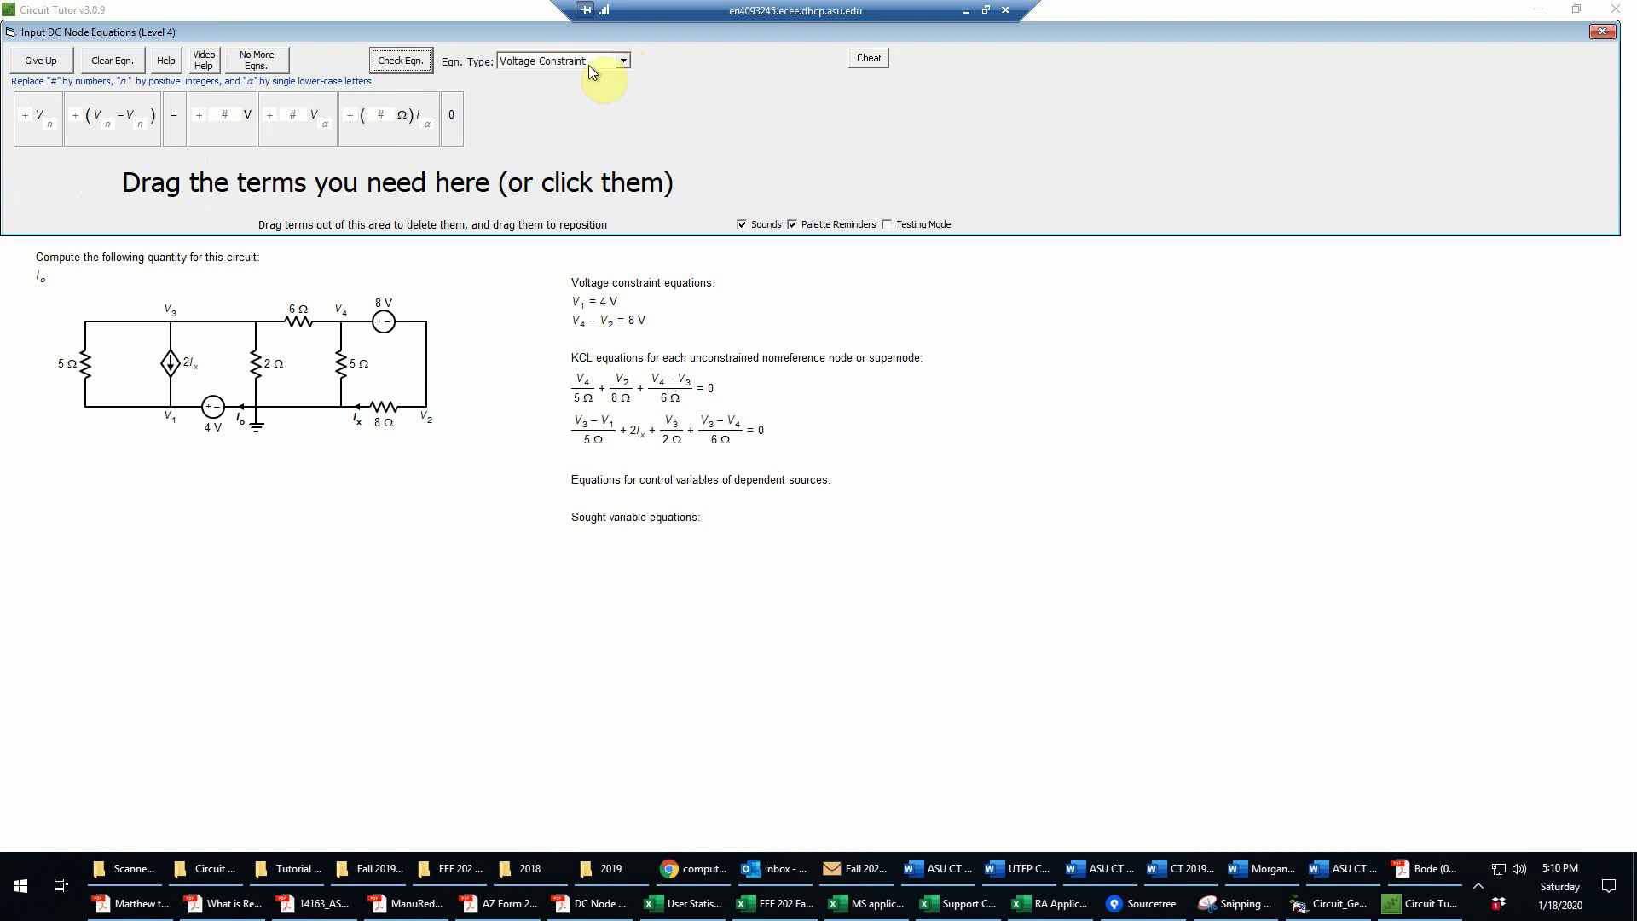
{"action": "left_click", "coordinate": [625, 63]}
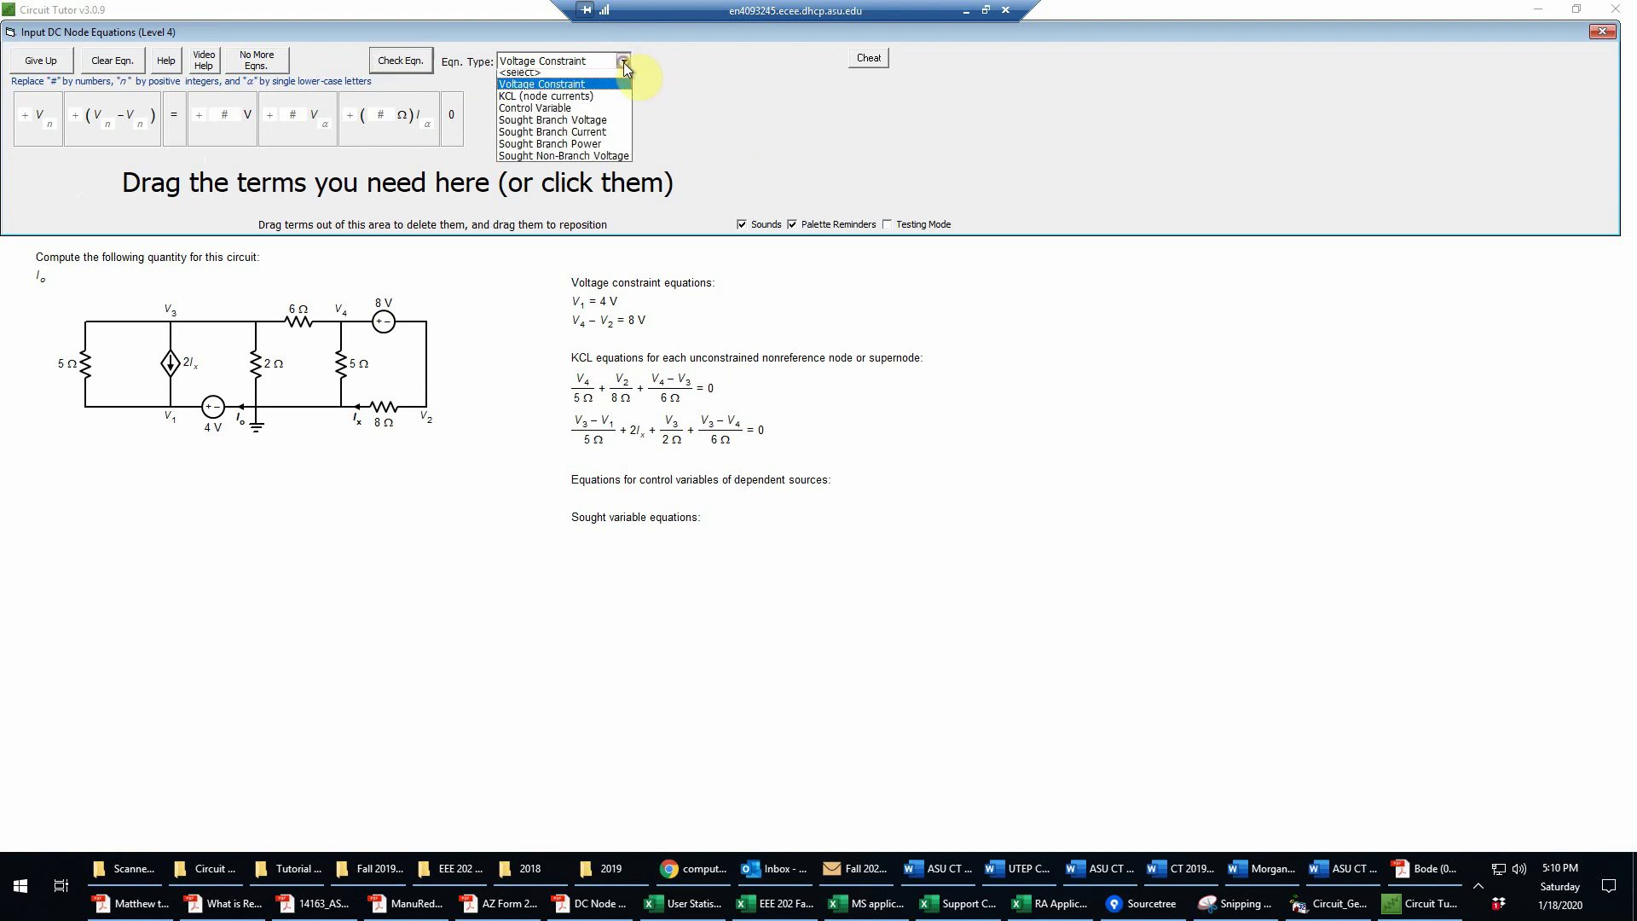
Step: Write and check the control-variable equation Ix = V2 / 8 Ω
{"action": "left_click", "coordinate": [601, 118]}
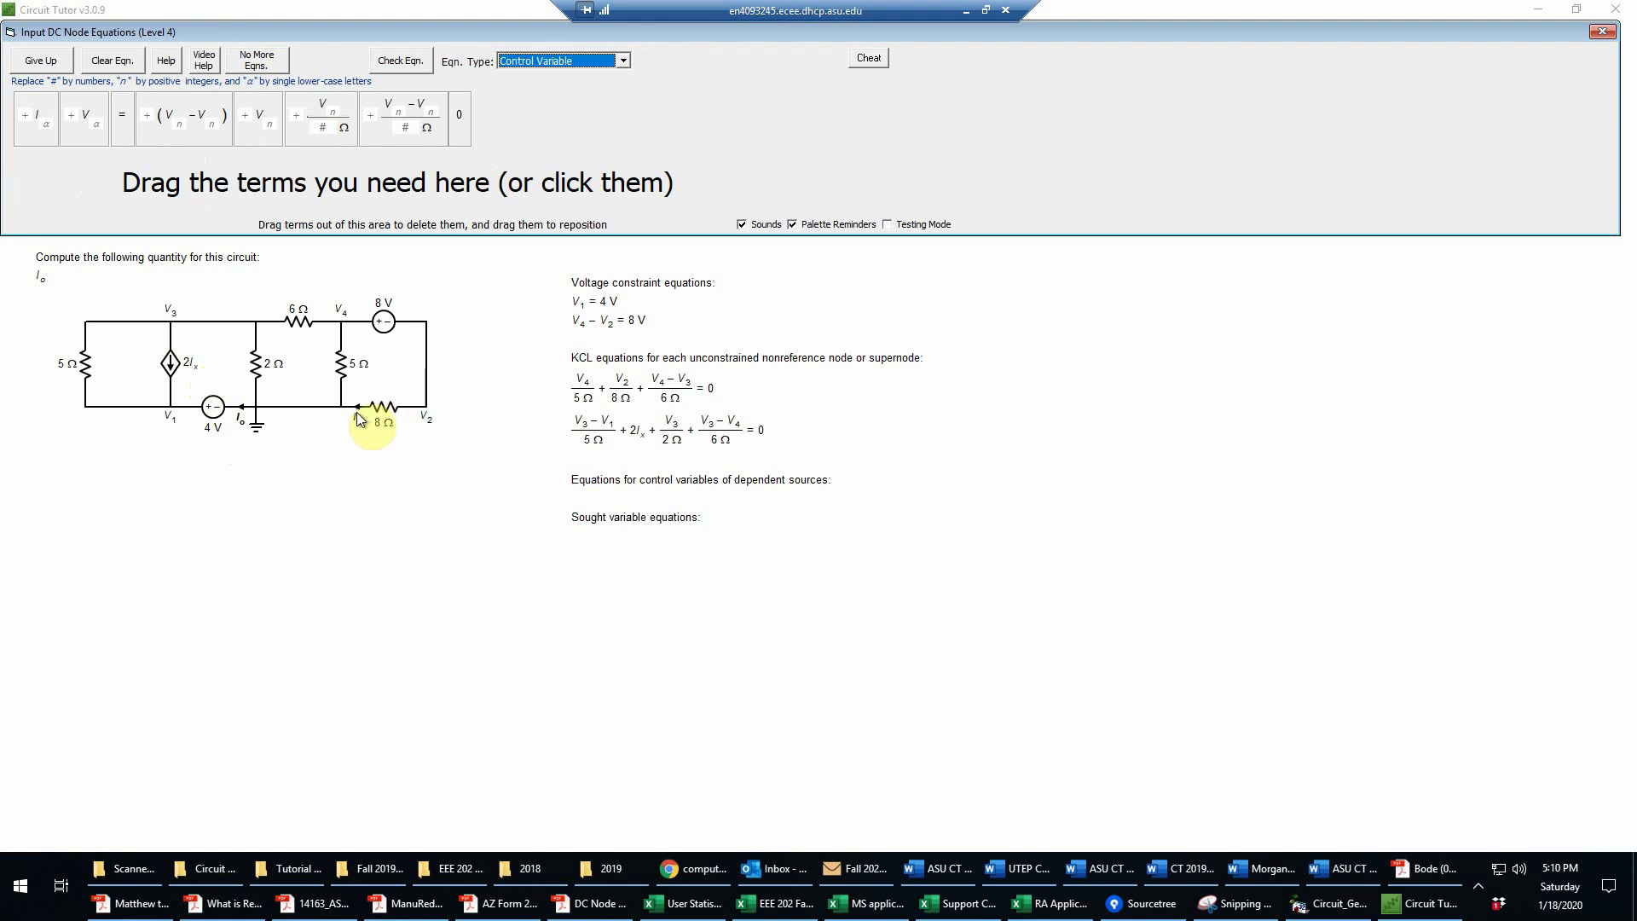
{"action": "left_click", "coordinate": [34, 137]}
{"action": "left_click", "coordinate": [117, 138]}
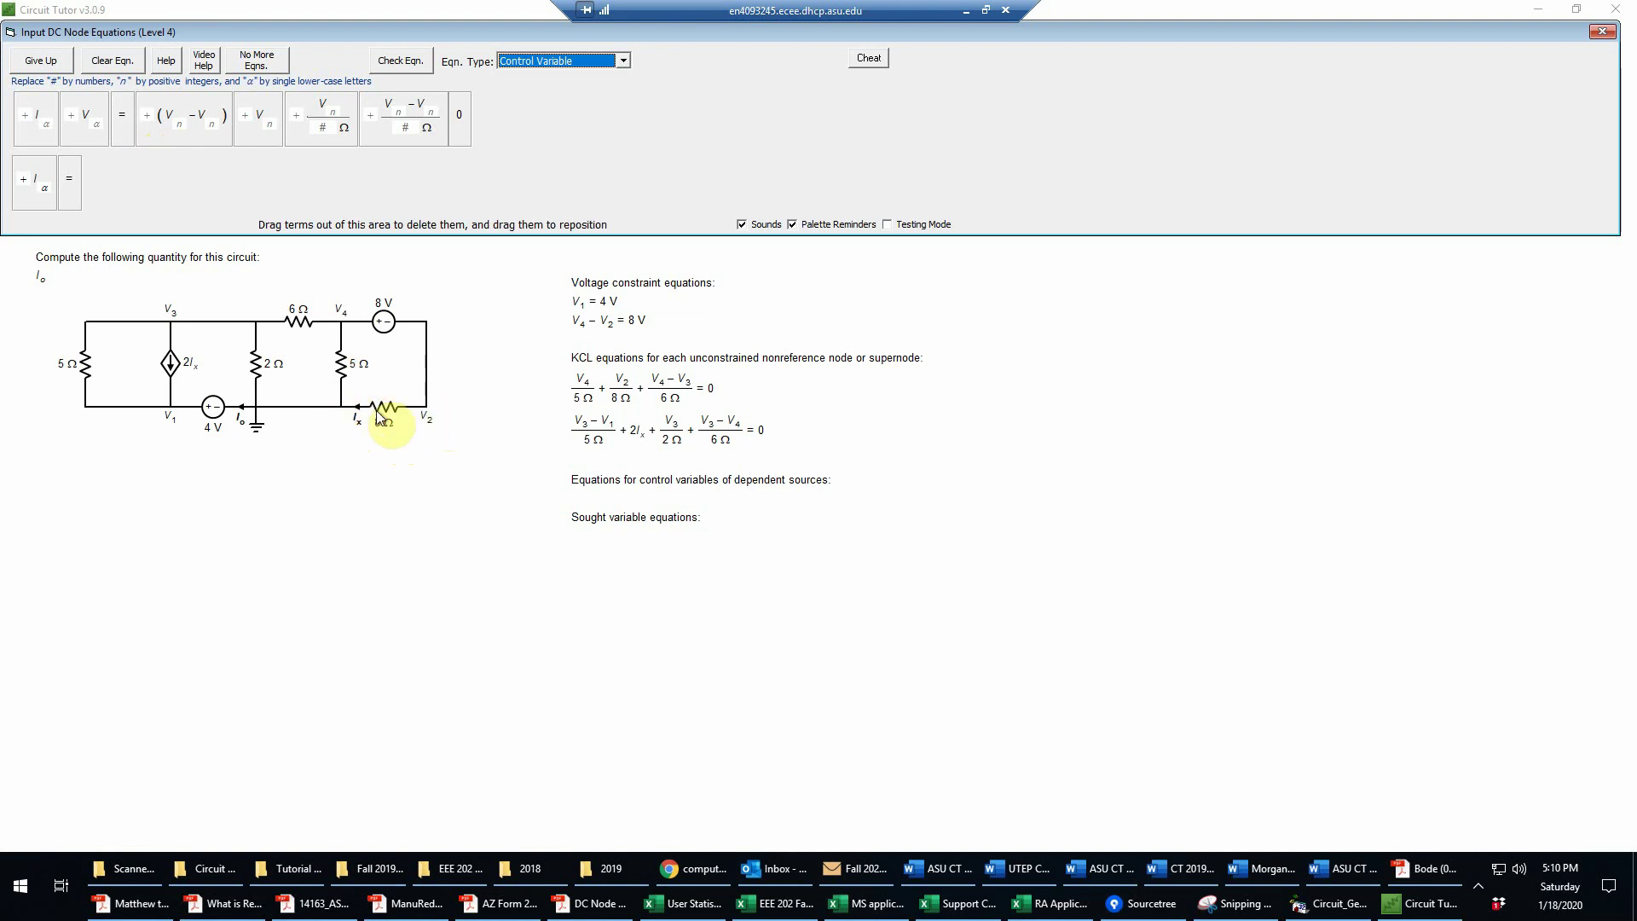
{"action": "left_click", "coordinate": [328, 138]}
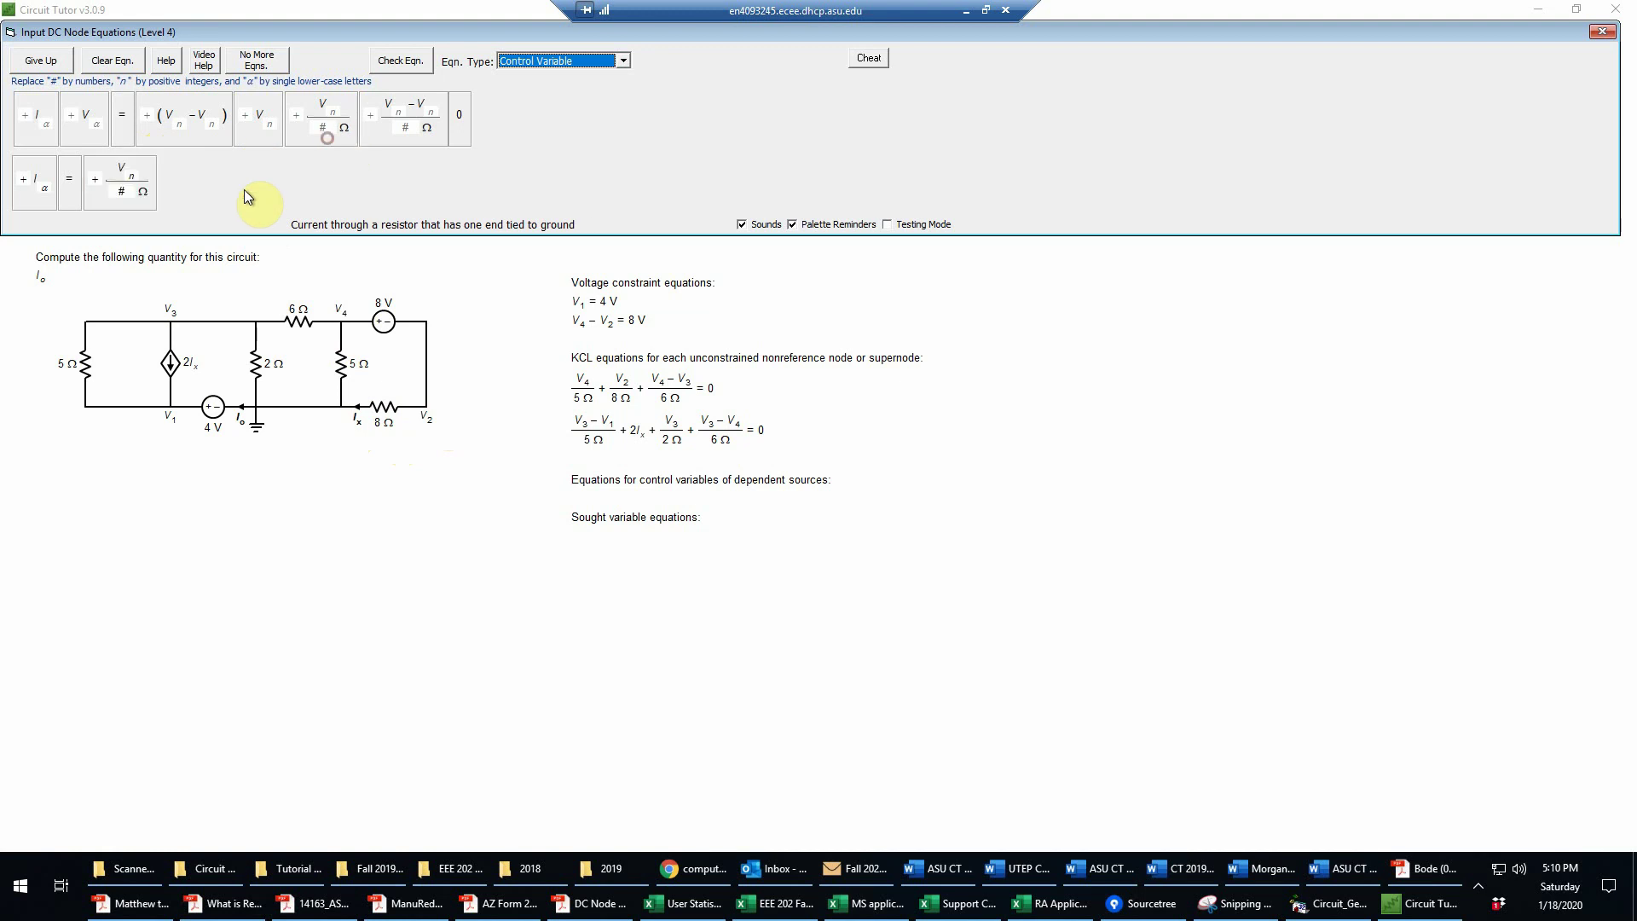
{"action": "left_click", "coordinate": [46, 187]}
{"action": "type", "text": "x"}
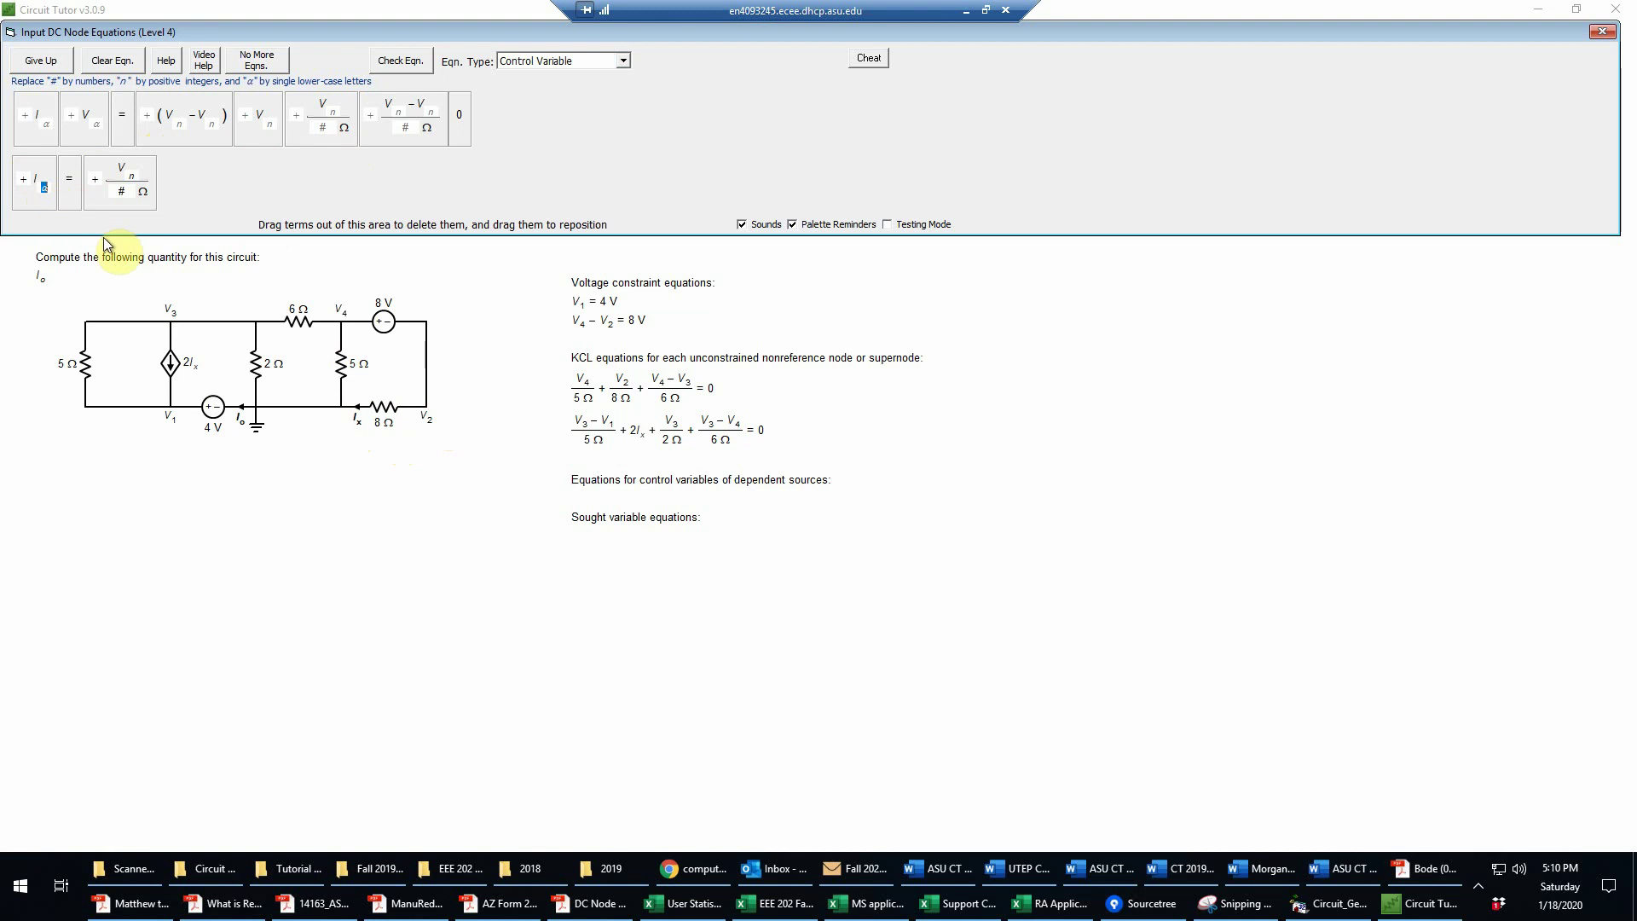
{"action": "type", "text": "x"}
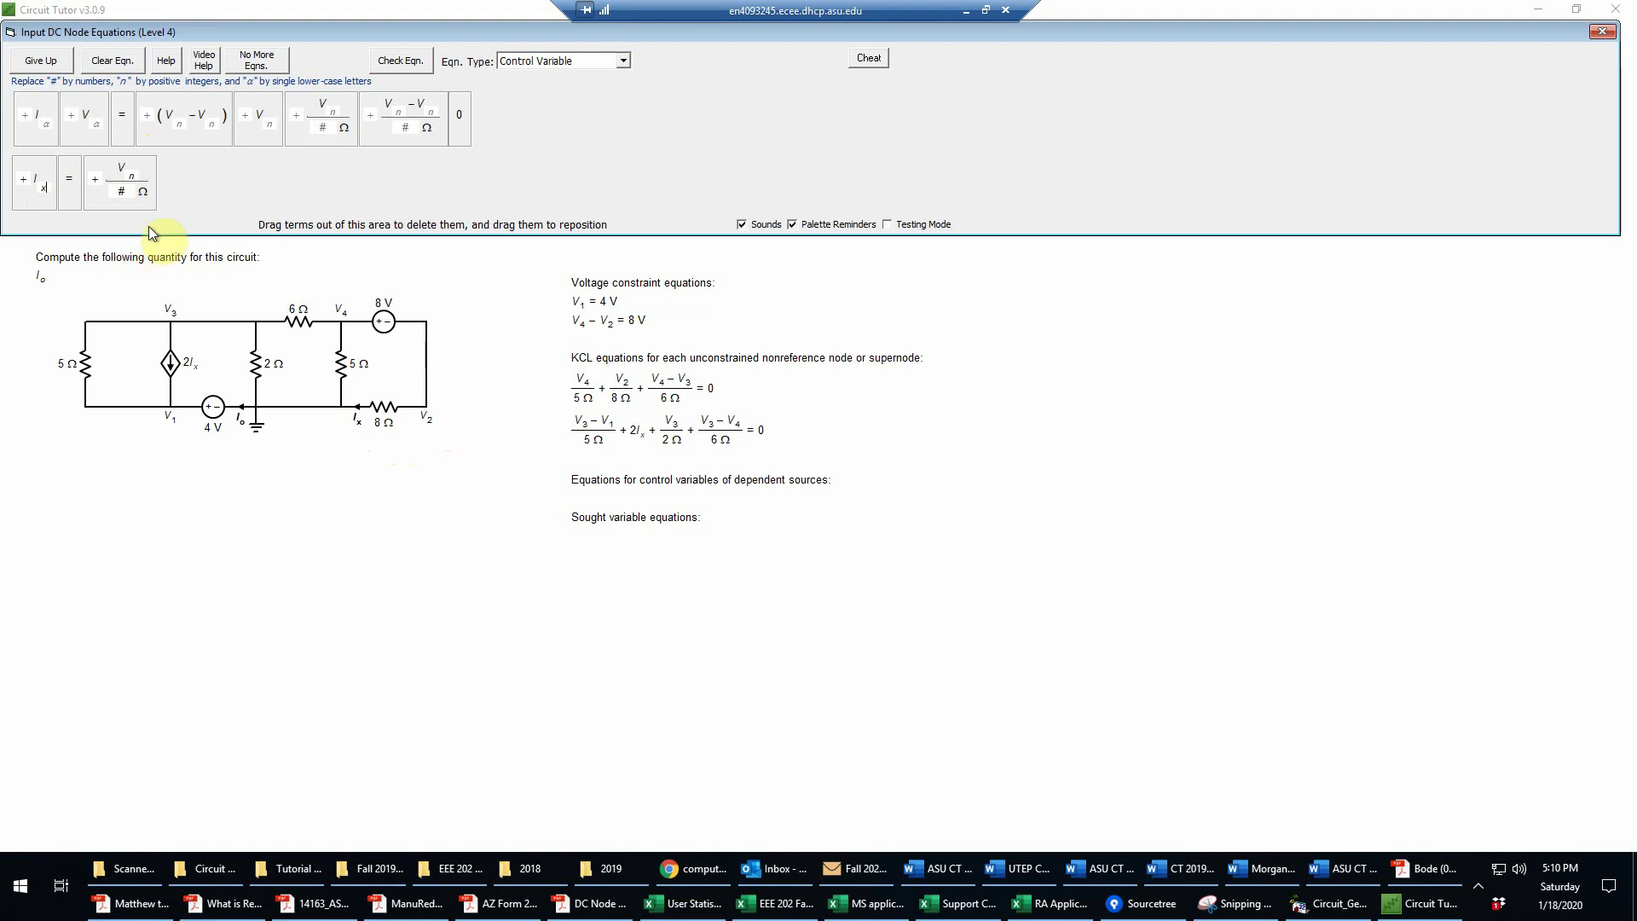
{"action": "left_click", "coordinate": [132, 173]}
{"action": "type", "text": "2"}
{"action": "left_click", "coordinate": [124, 190]}
{"action": "type", "text": "8"}
{"action": "left_click", "coordinate": [395, 59]}
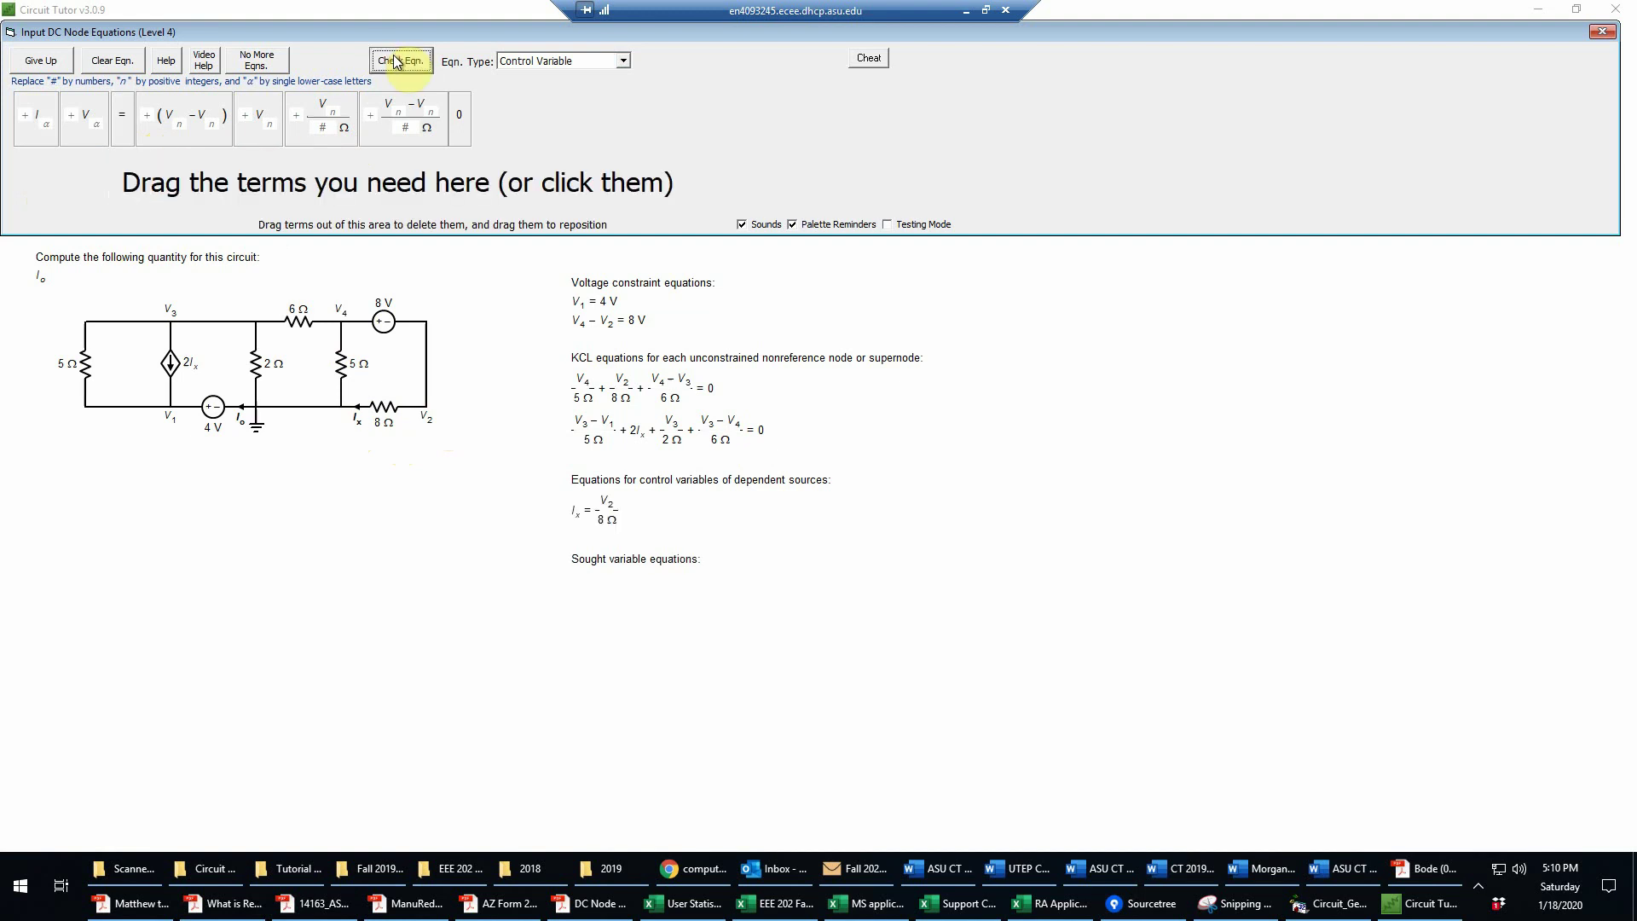